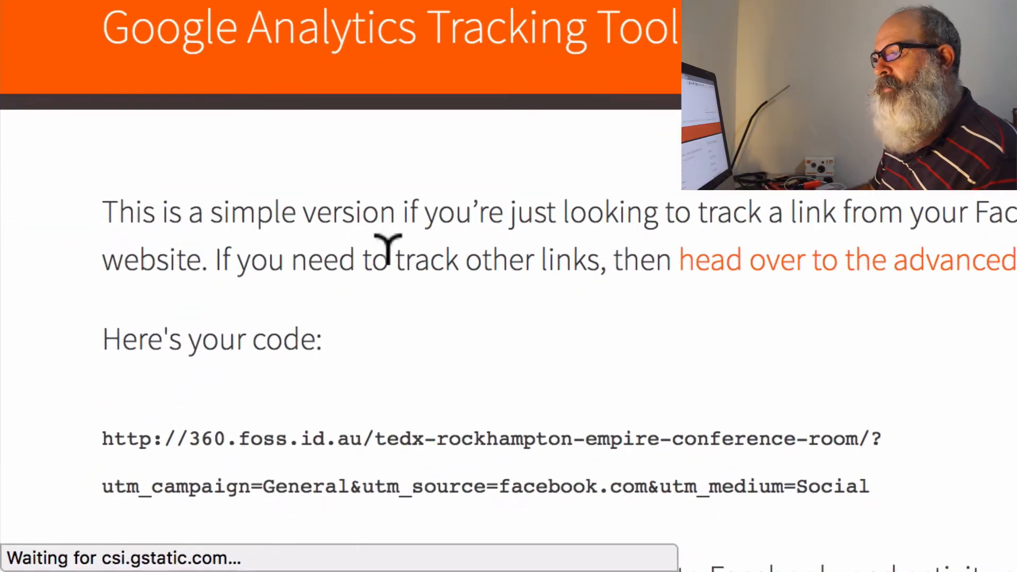
Copy the complete generated tracking link, including its utm_campaign, utm_source and utm_medium parameters.
scroll(194, 411, down, 3)
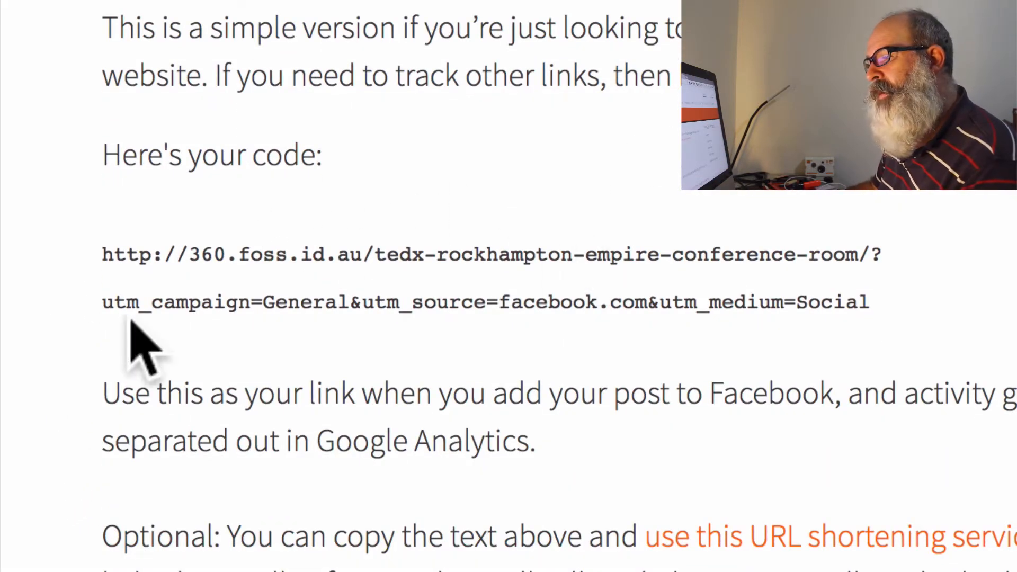
drag(137, 292, 363, 268)
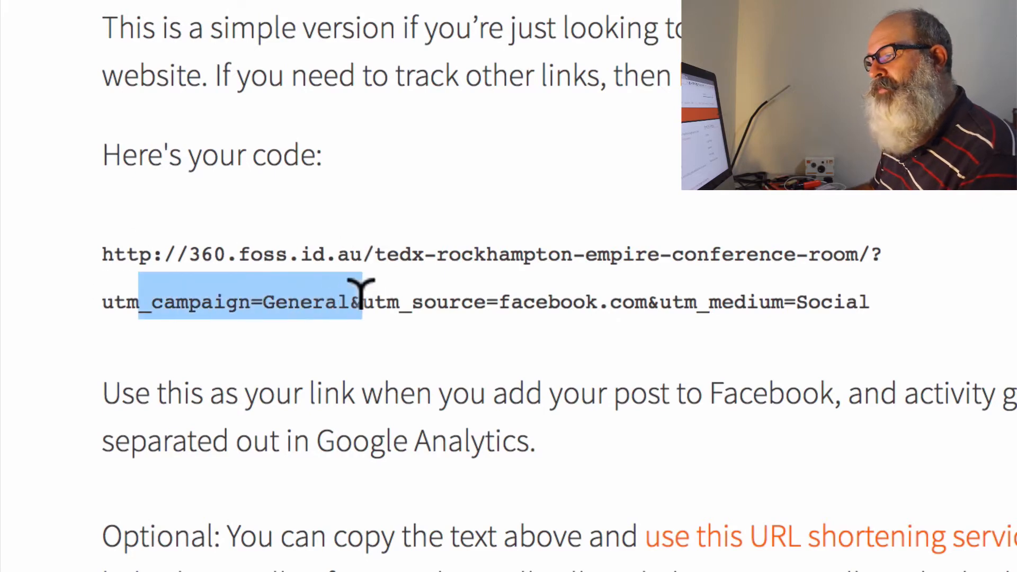
drag(437, 267, 641, 270)
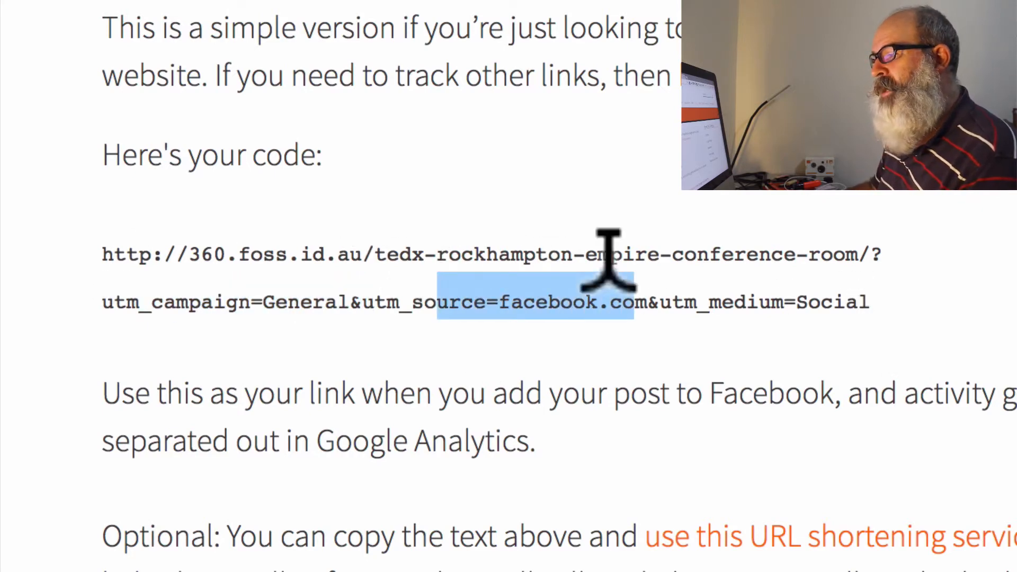
drag(874, 310, 108, 228)
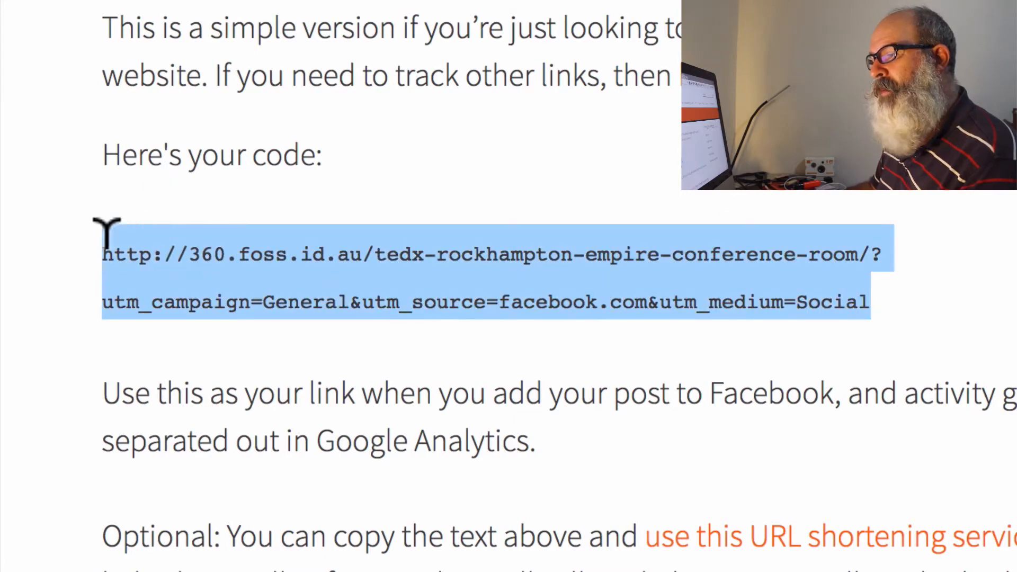
right_click(176, 246)
click(997, 283)
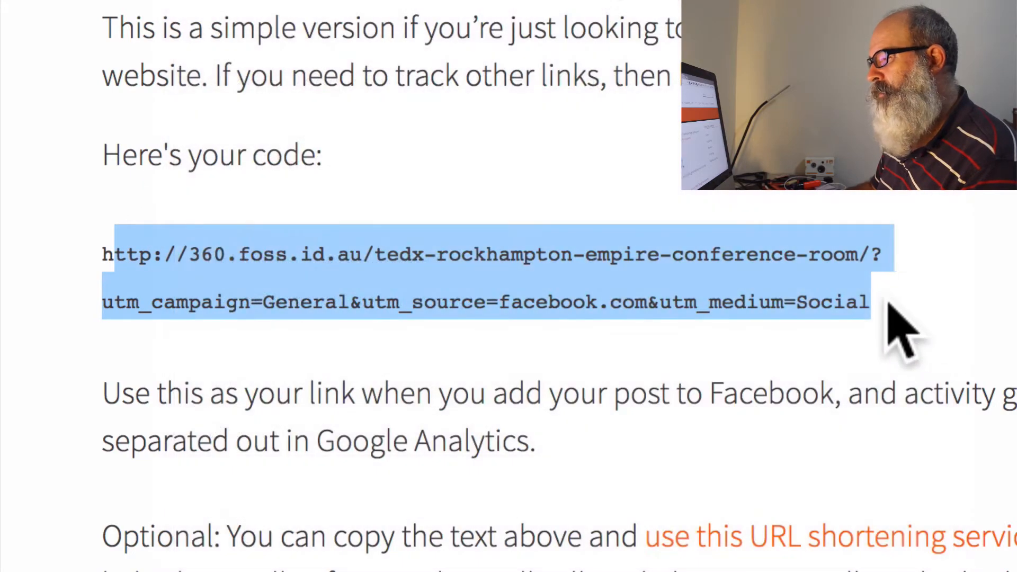
drag(911, 329, 109, 221)
key(ctrl+c)
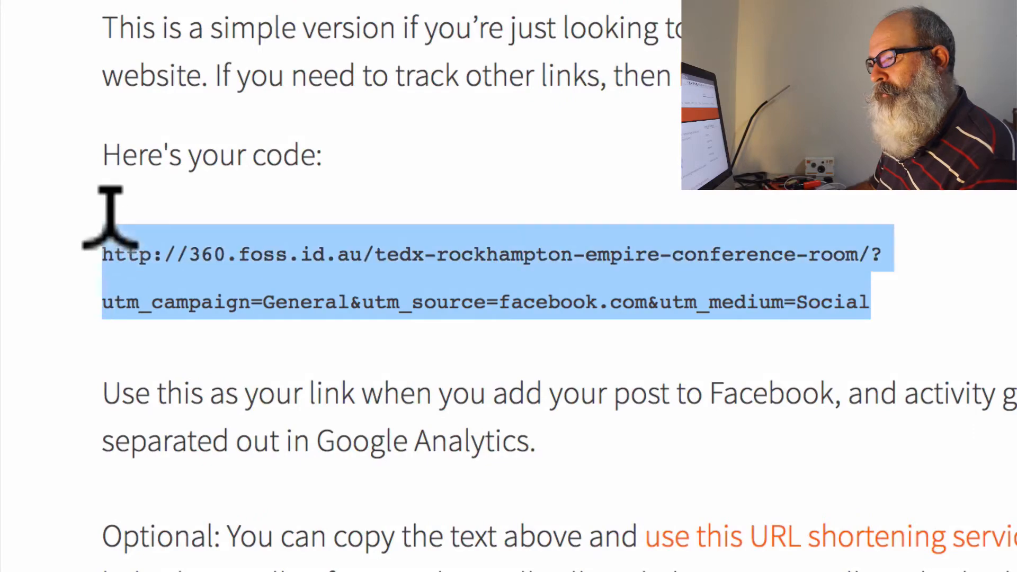
right_click(125, 272)
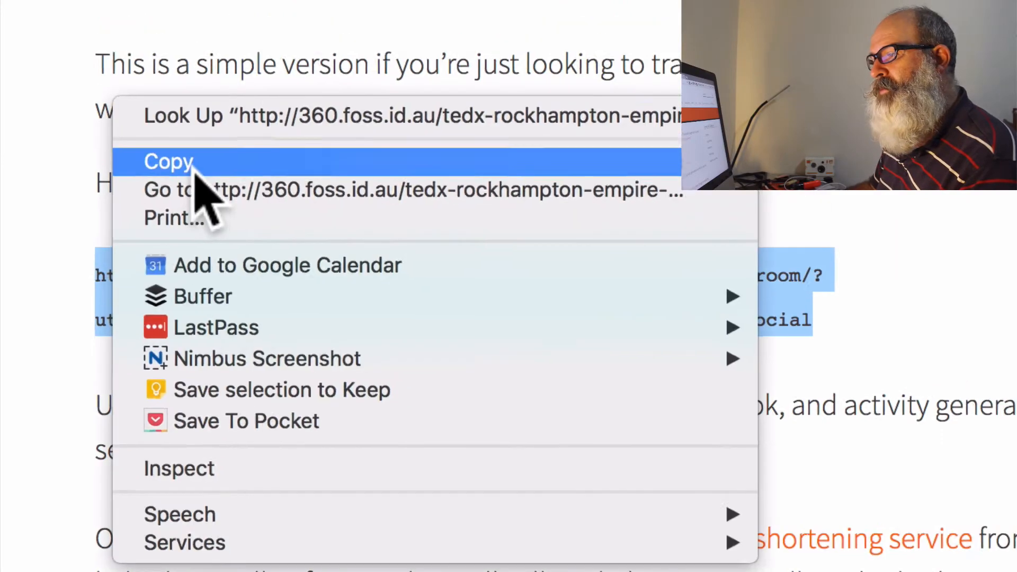
click(182, 133)
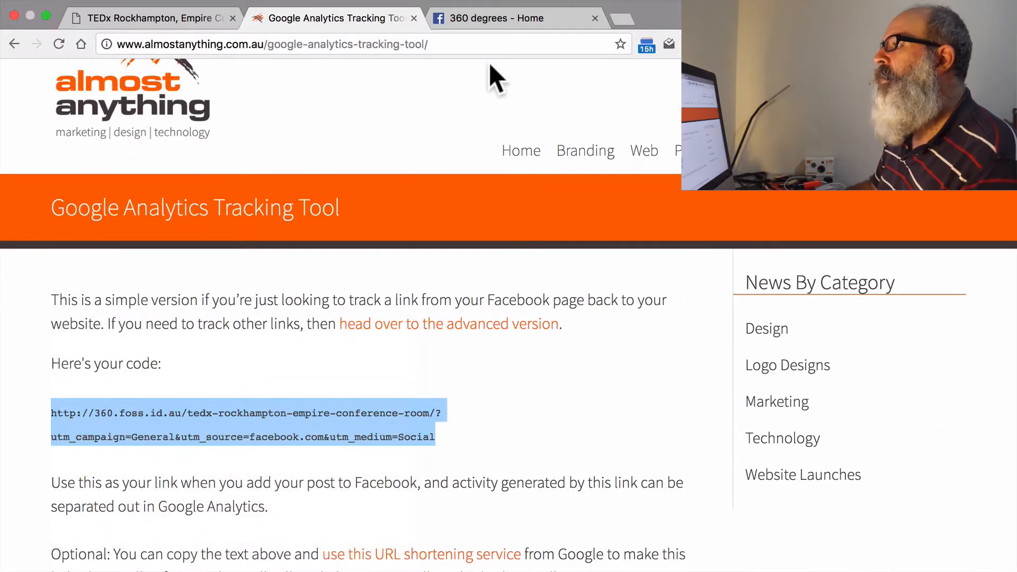
Switch to the 360 degrees Facebook page and paste the copied tracking link into a new post.
click(500, 21)
scroll(528, 219, down, 3)
click(320, 281)
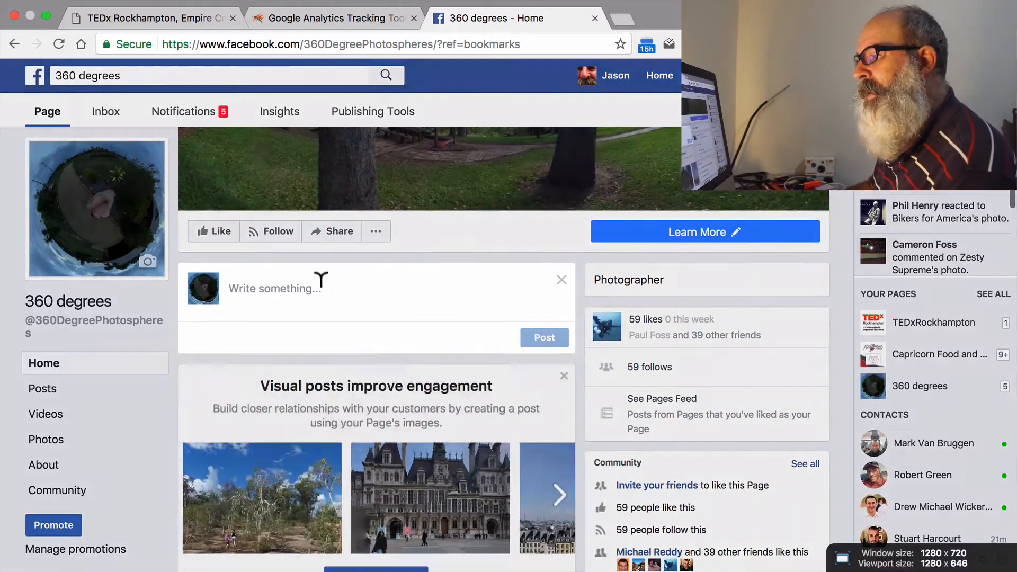
right_click(308, 288)
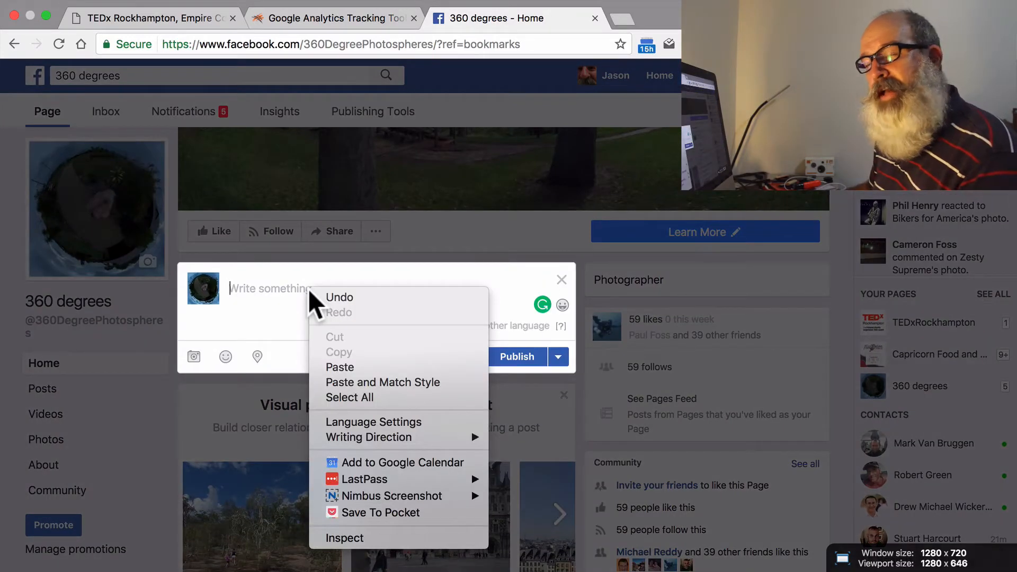
click(372, 366)
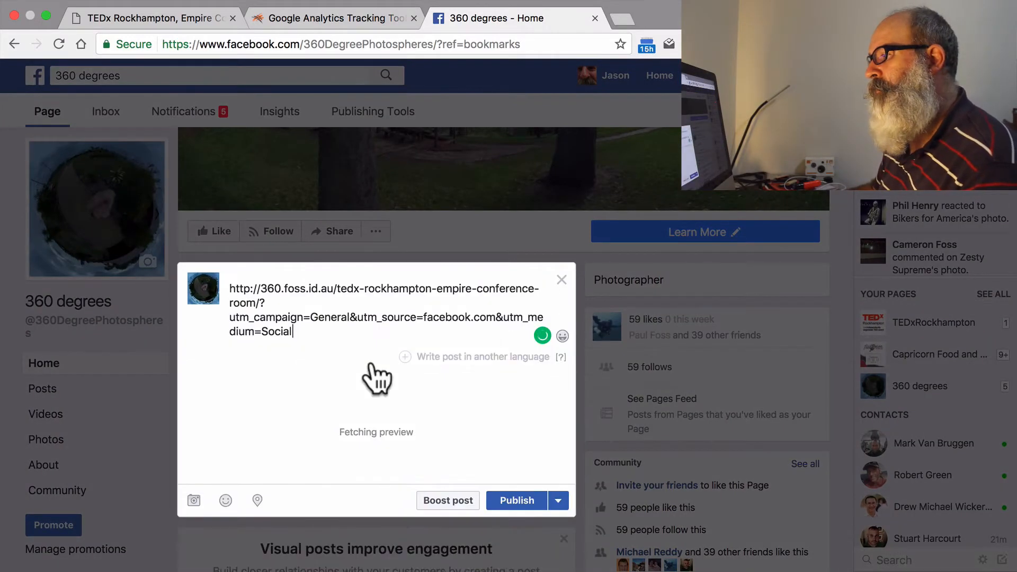
scroll(373, 360, down, 3)
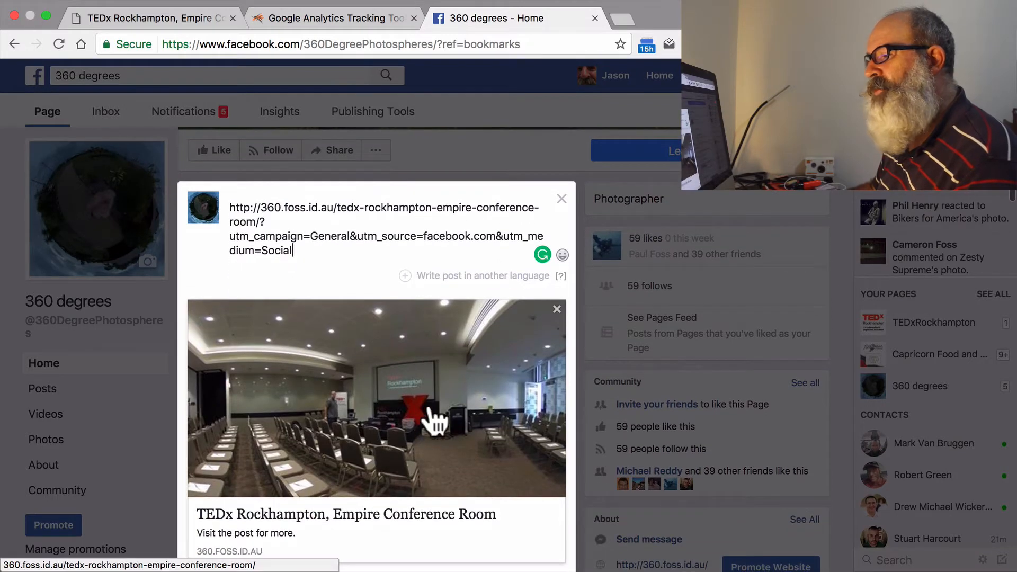
Replace the link text in the post with "Replace this", keeping the link preview, and discard the unfinished post.
drag(274, 247, 226, 195)
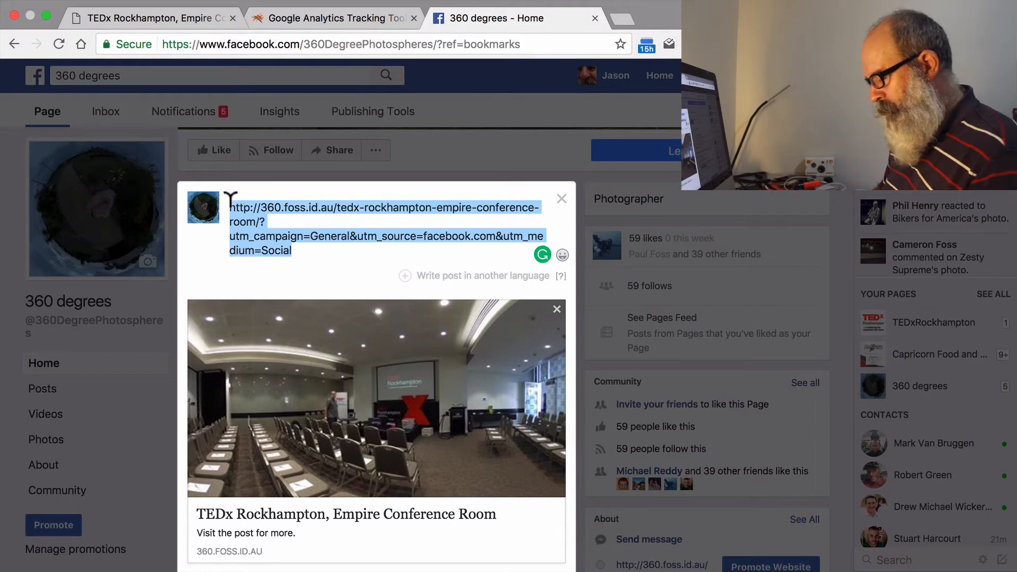
text(Replace this)
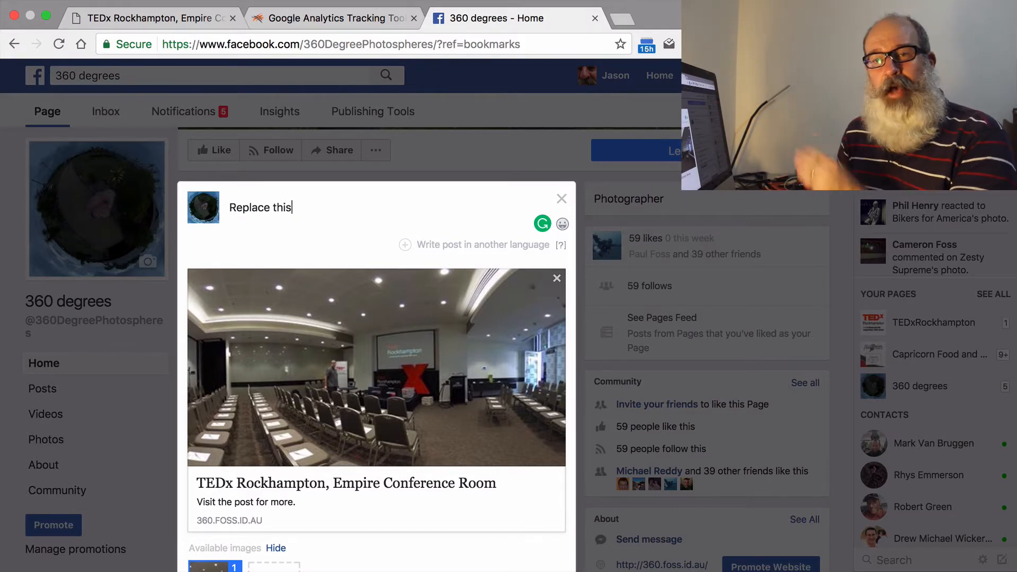
click(566, 200)
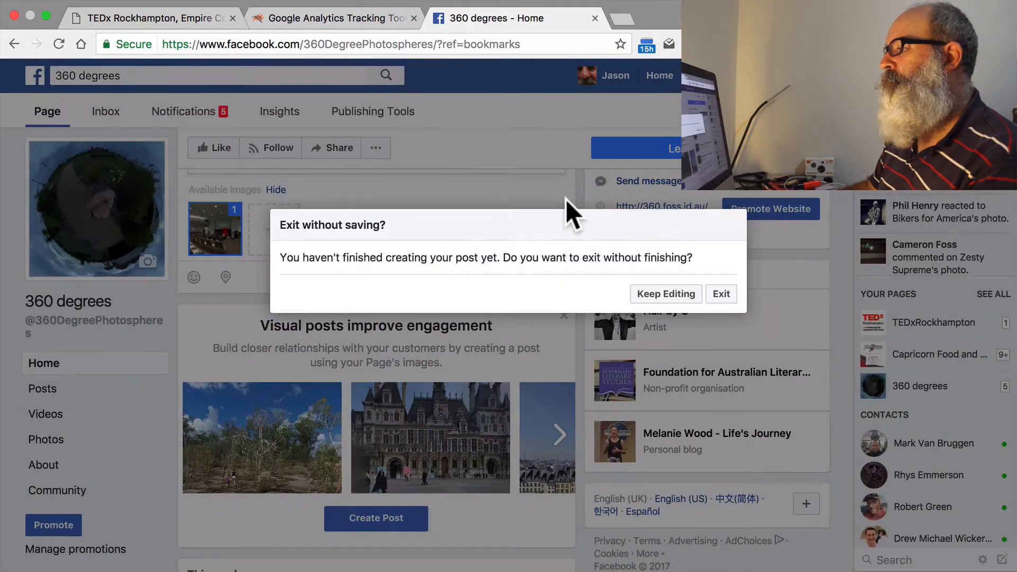
click(721, 295)
Return to the Google Analytics Tracking Tool, go back to its blank form and open the advanced version.
click(330, 20)
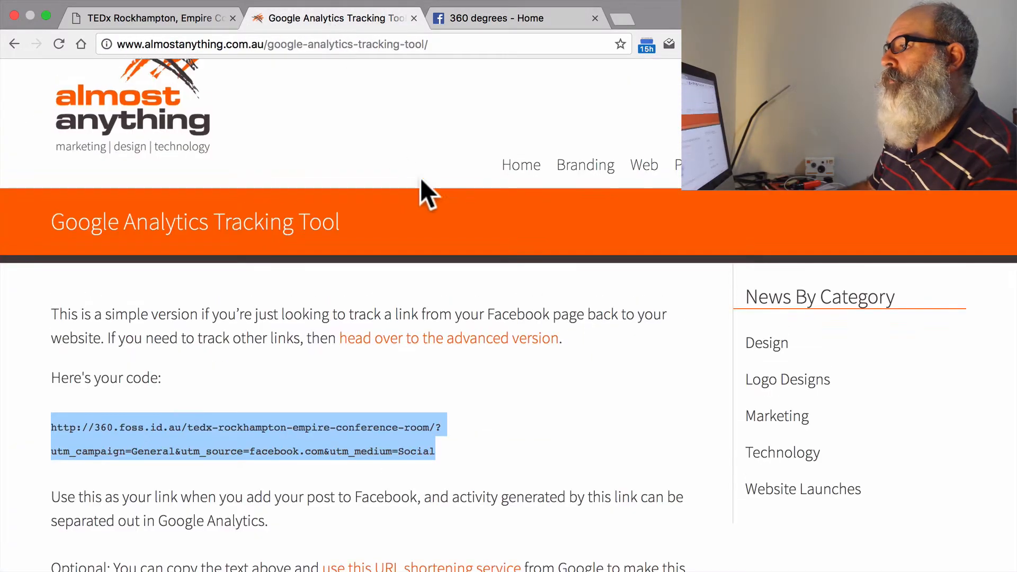
scroll(420, 178, down, 10)
click(154, 494)
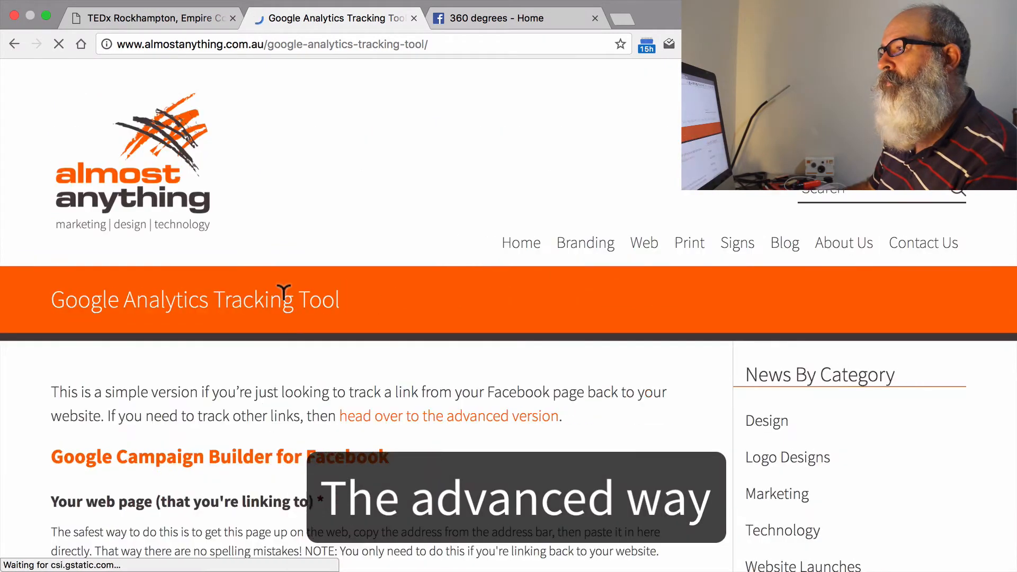
scroll(398, 270, down, 3)
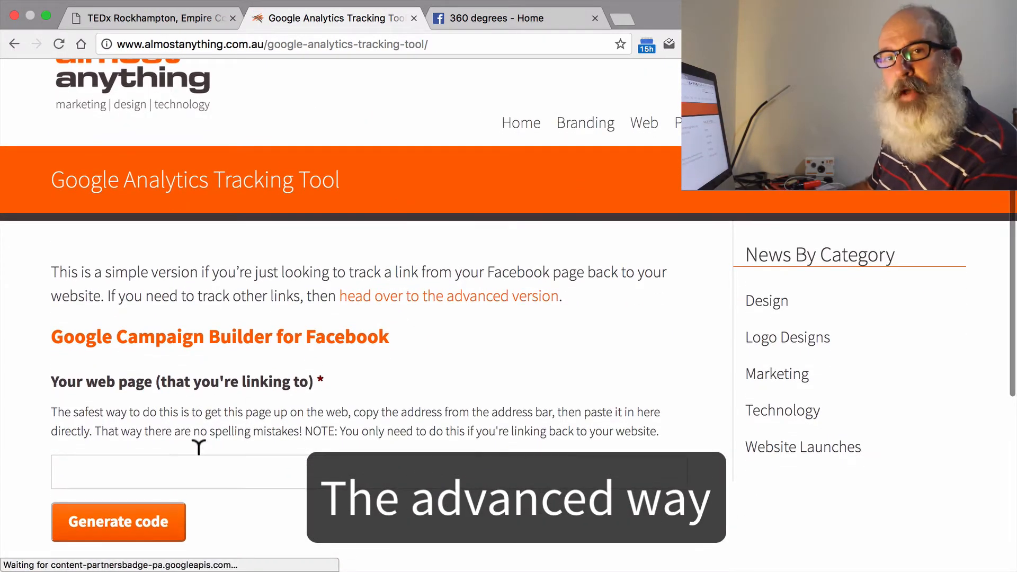
click(456, 301)
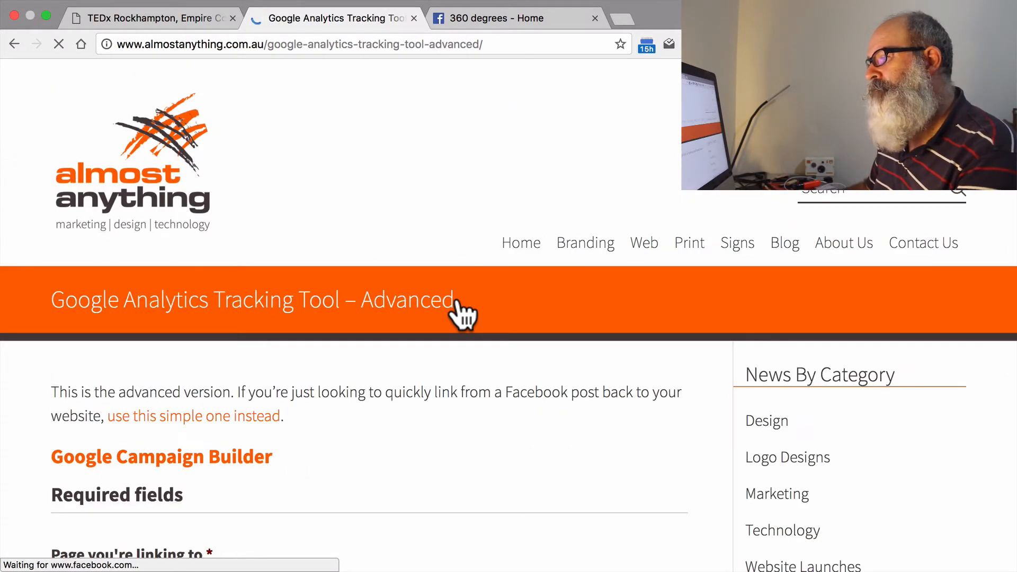
Copy the TEDx Rockhampton conference room page's address and paste it as the page being linked to in the advanced form.
scroll(461, 315, down, 8)
right_click(323, 269)
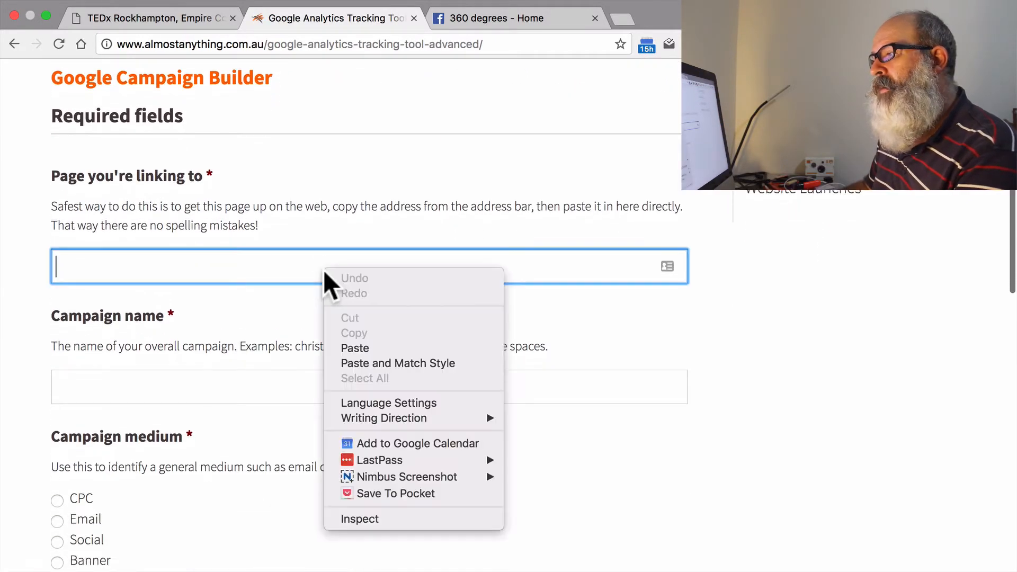
click(154, 17)
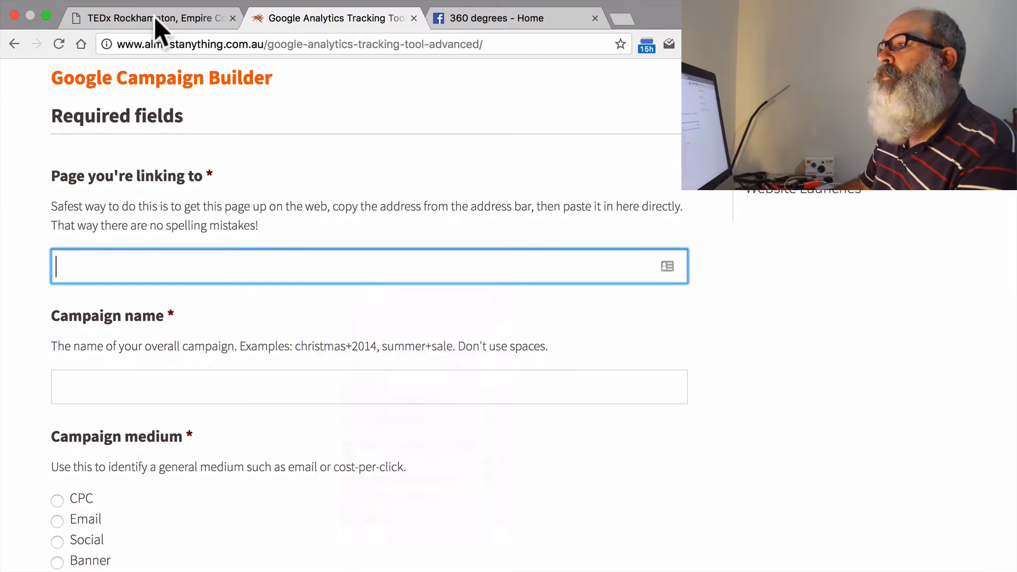
click(185, 22)
right_click(257, 34)
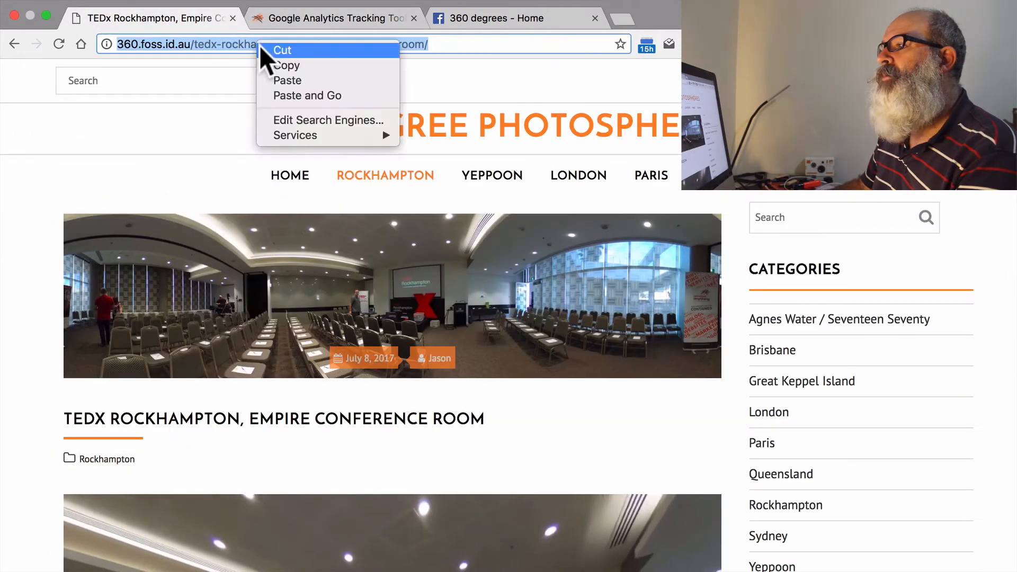
click(292, 63)
click(319, 21)
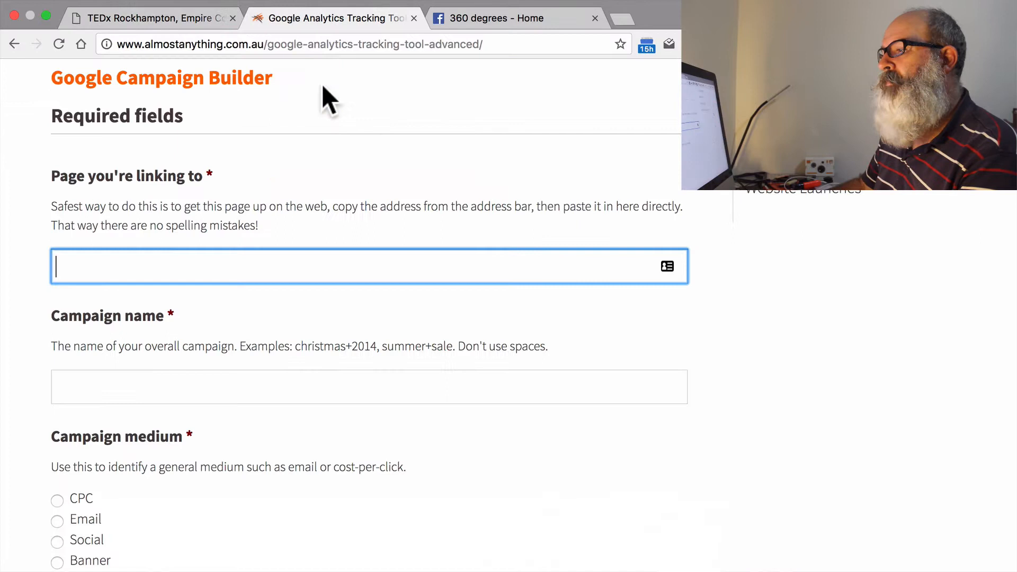
right_click(318, 265)
click(354, 344)
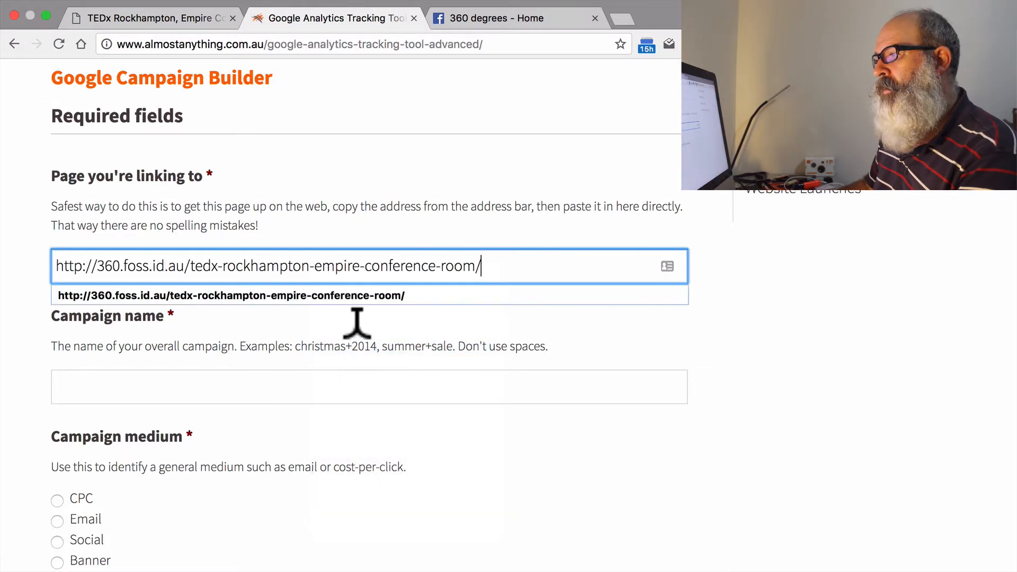
click(396, 337)
Set the campaign name to Summer+Sale.
scroll(381, 320, down, 3)
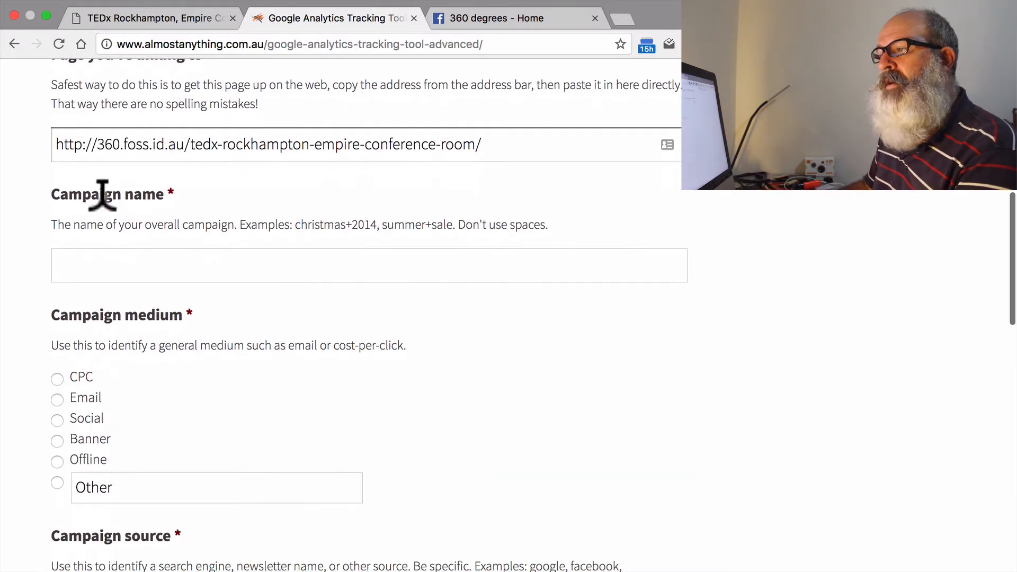
click(135, 263)
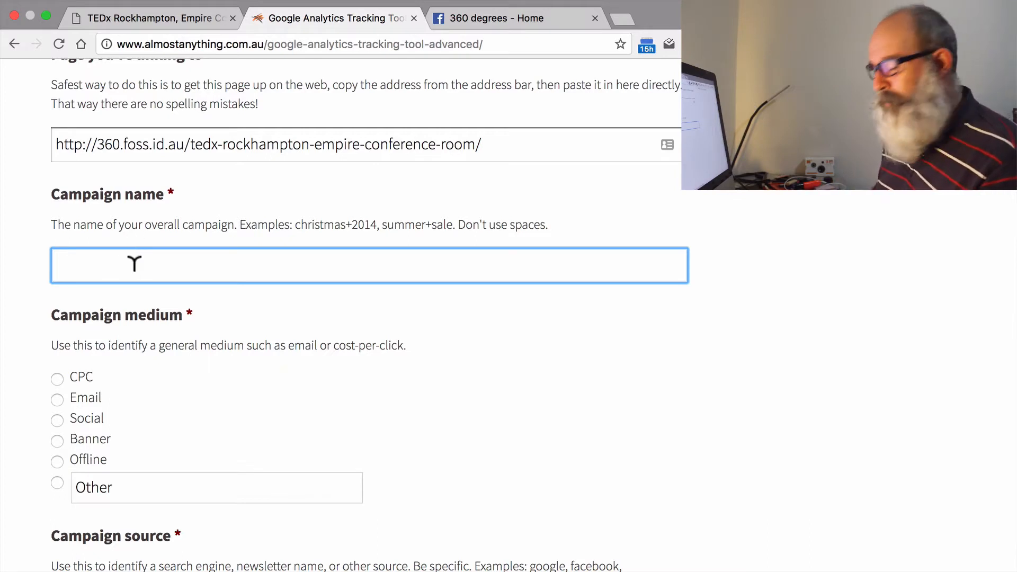
text(Summar)
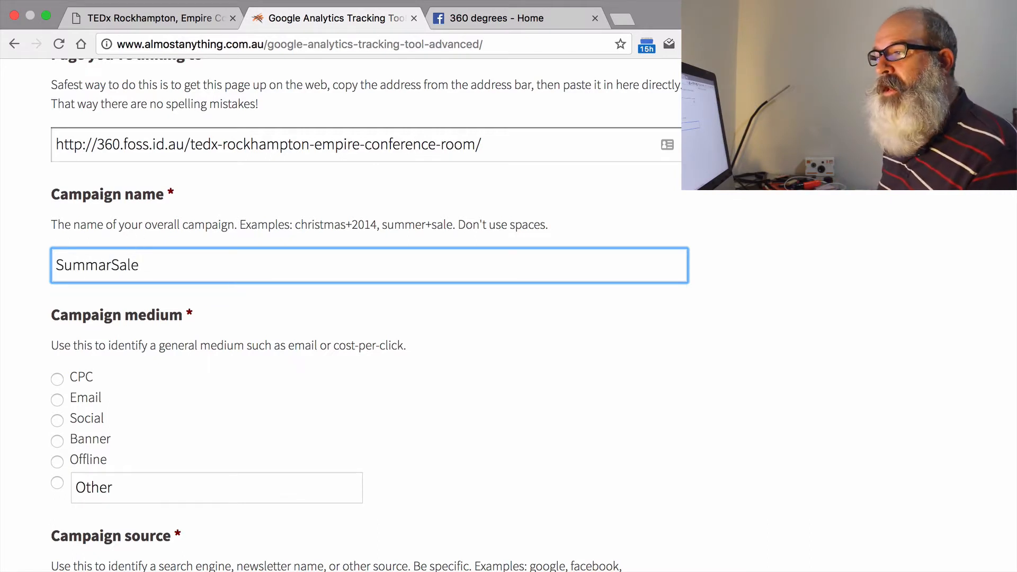
text(Sale)
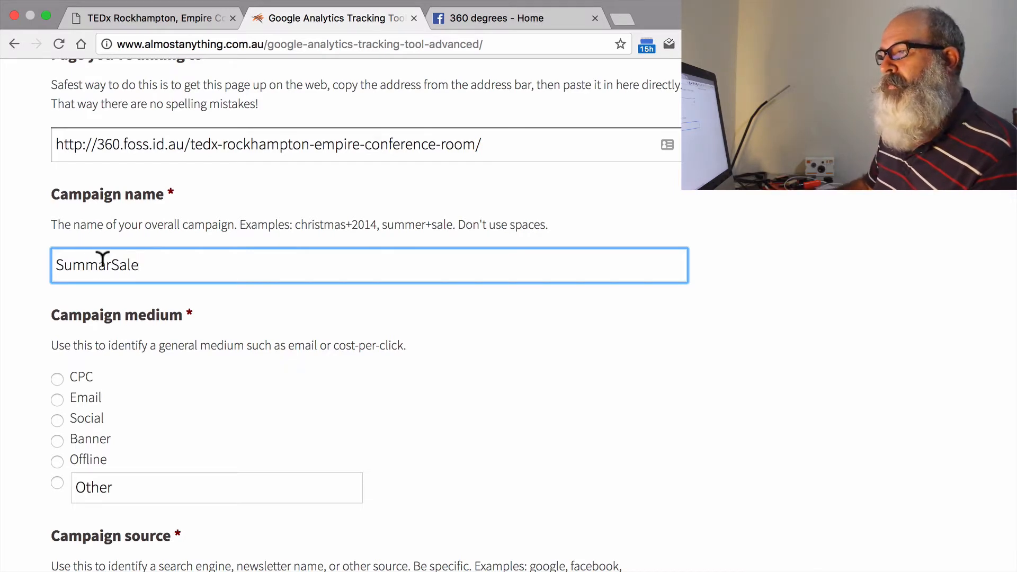
drag(97, 263, 105, 262)
text(e)
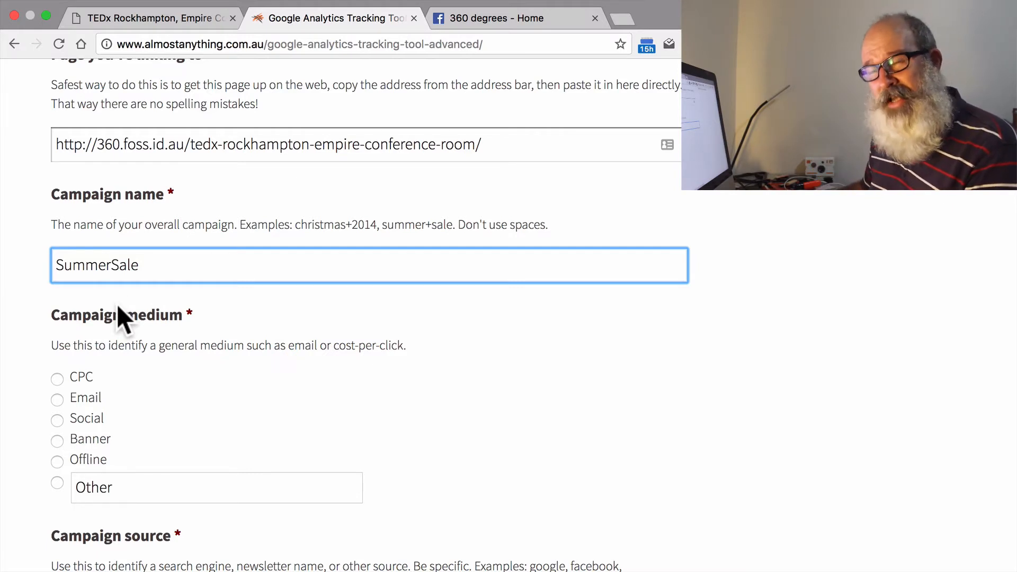
click(113, 260)
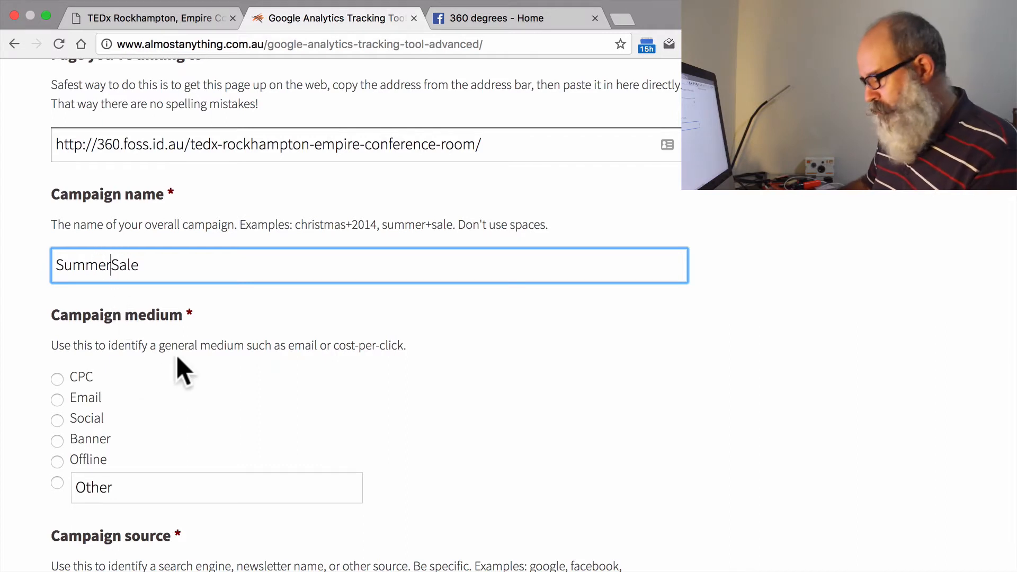
text(+)
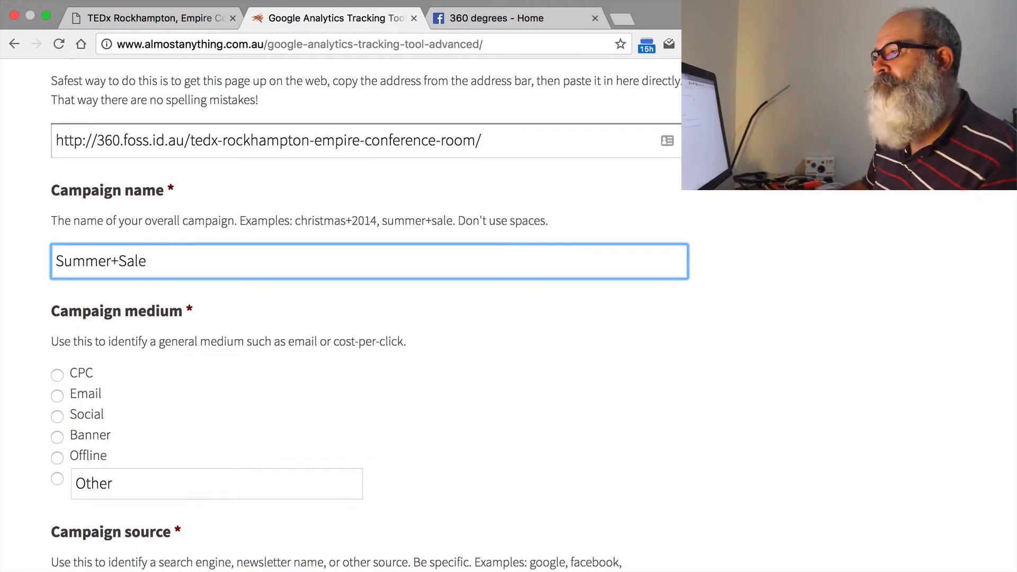
Set the campaign medium to Social and the campaign source to facebook.com.
scroll(166, 370, down, 3)
click(58, 248)
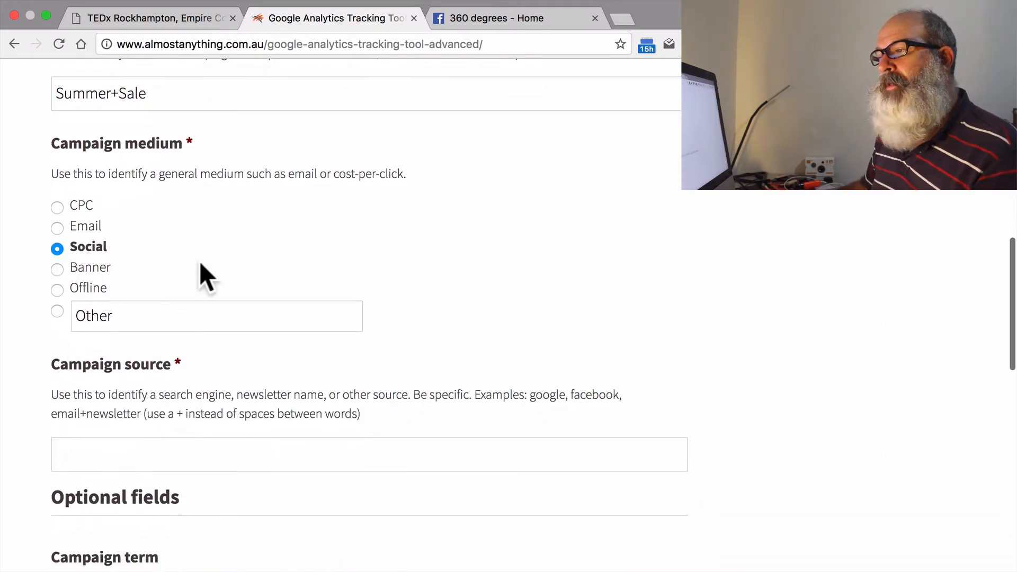
scroll(199, 261, down, 2)
click(186, 333)
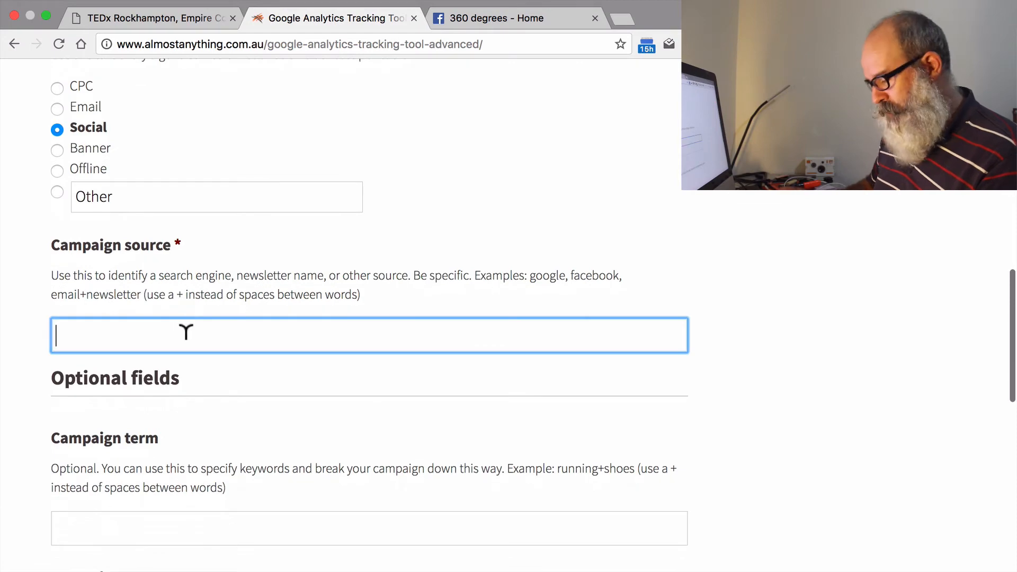
text(faceb)
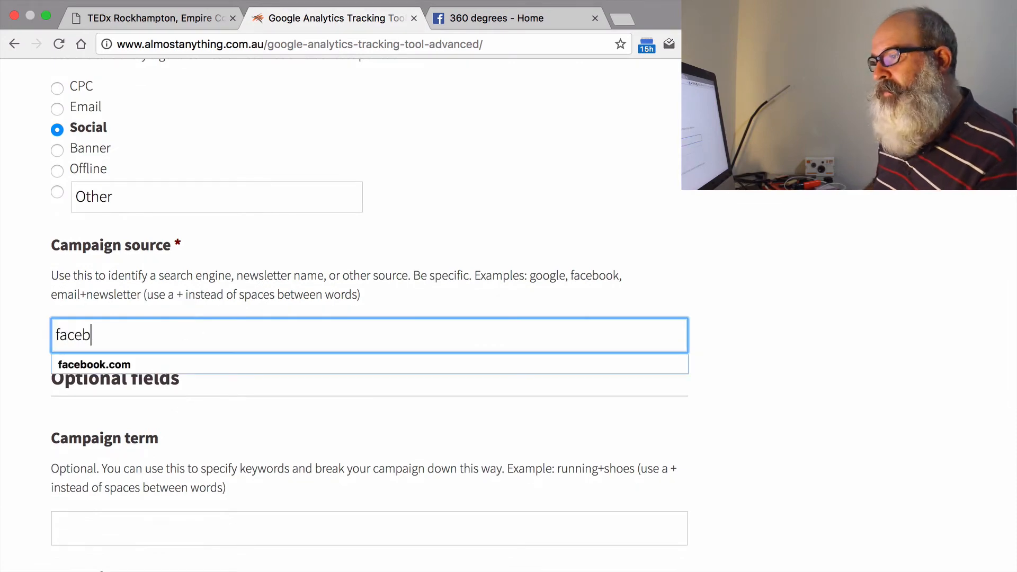
key(Down)
key(Tab)
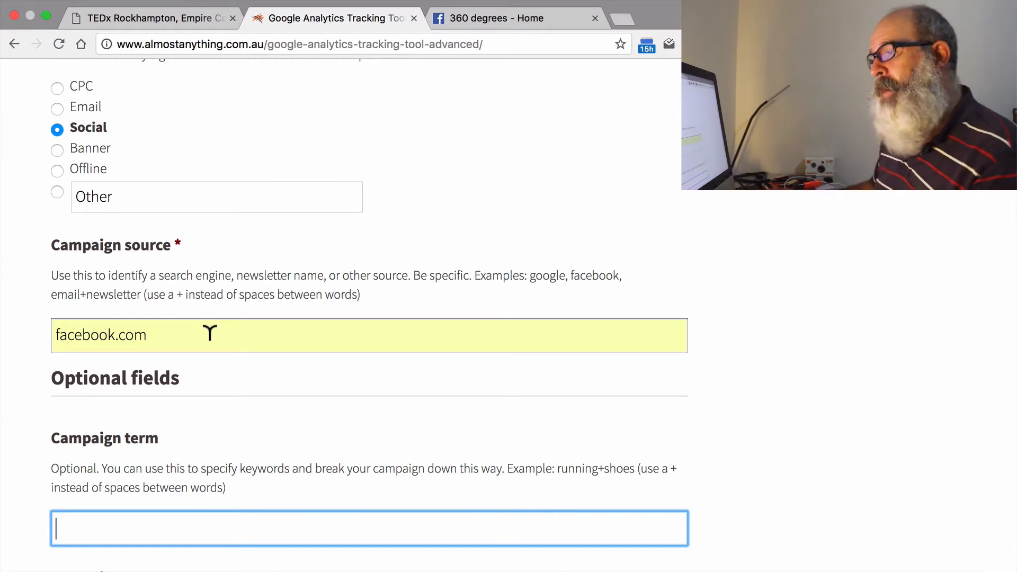
Leave the campaign term, campaign content and email address blank in the advanced form and generate the tracking code.
scroll(210, 333, down, 1)
scroll(211, 320, down, 6)
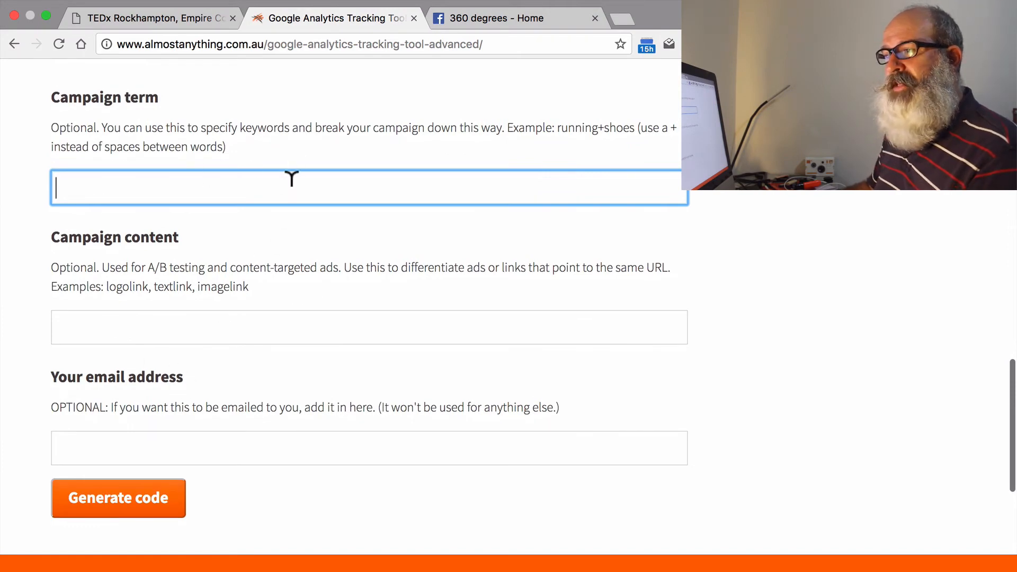
drag(52, 233, 178, 240)
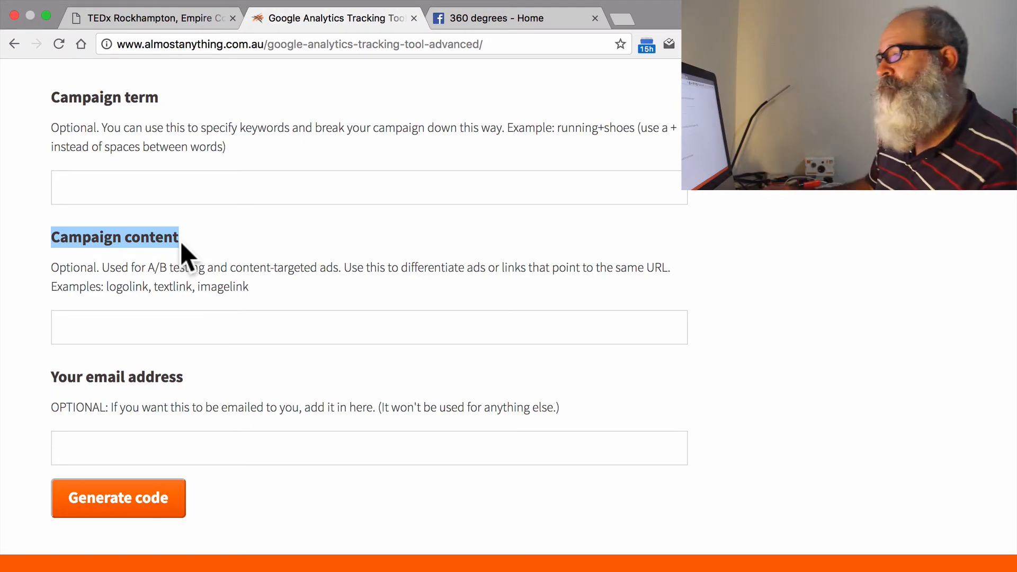
click(204, 249)
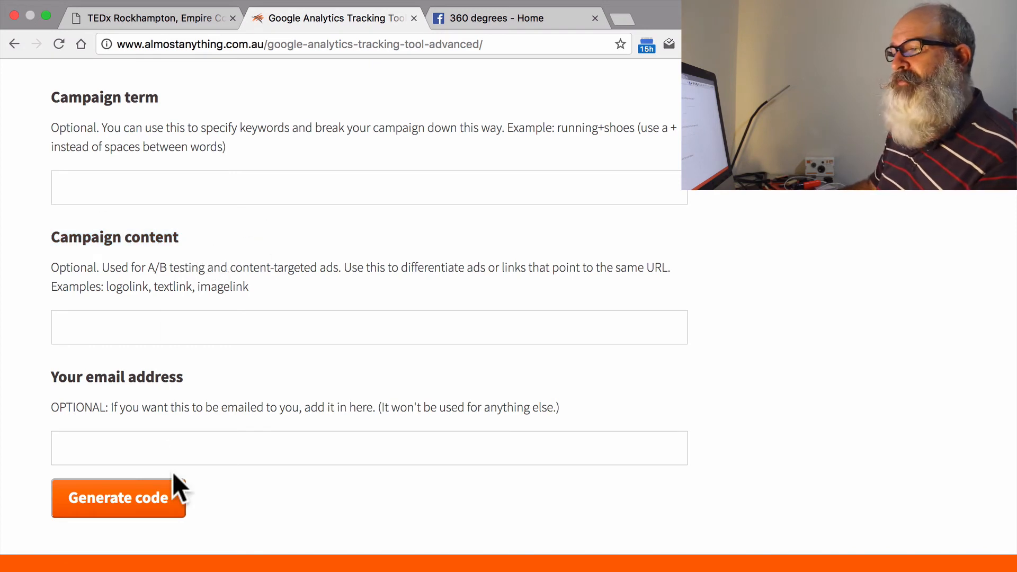
click(151, 506)
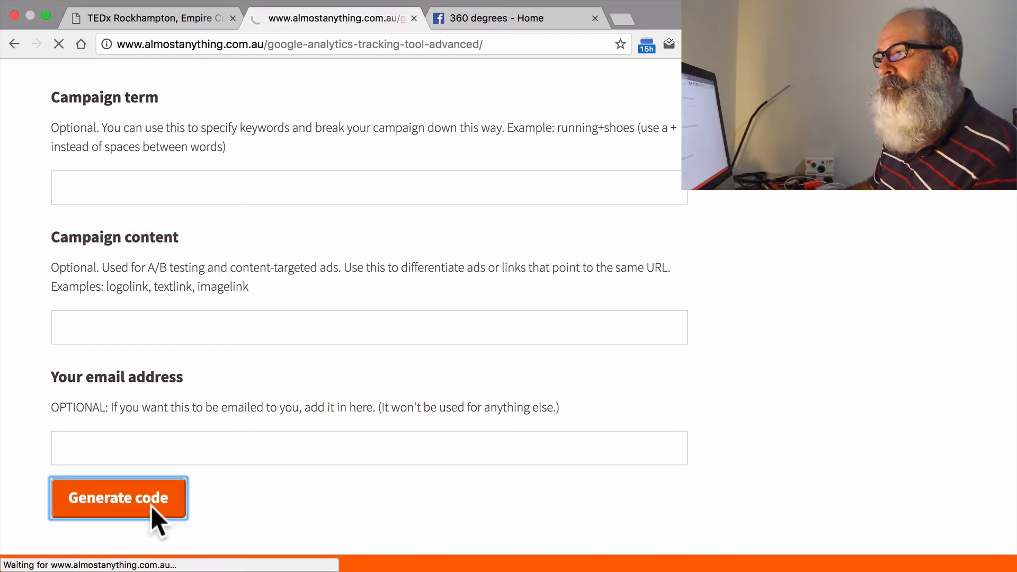
Copy the complete generated tracking link for the Summer+Sale campaign, from http through the utm_campaign parameter.
scroll(259, 374, down, 1)
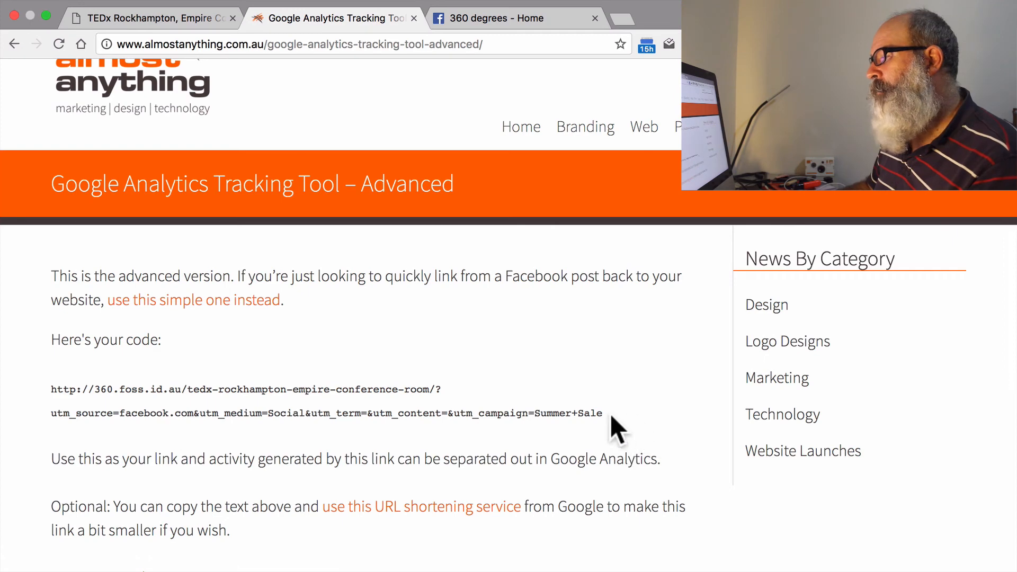
drag(611, 416, 454, 390)
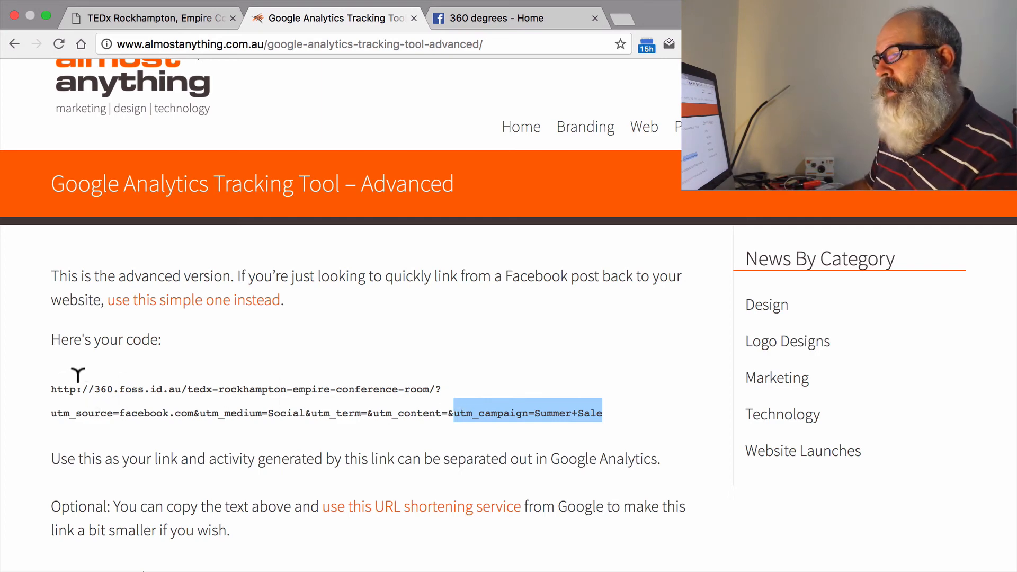
drag(51, 383, 610, 386)
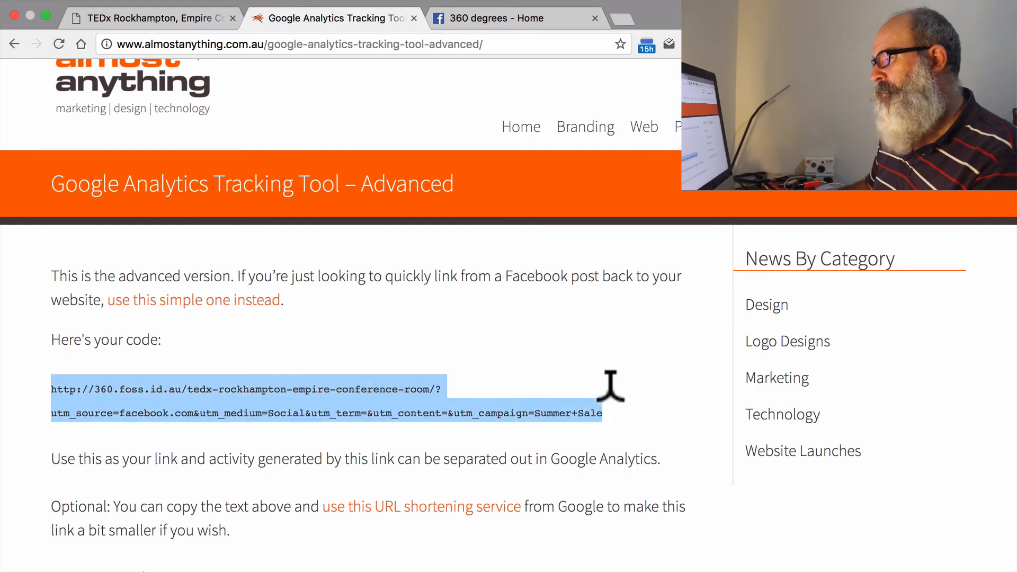
right_click(549, 414)
click(583, 353)
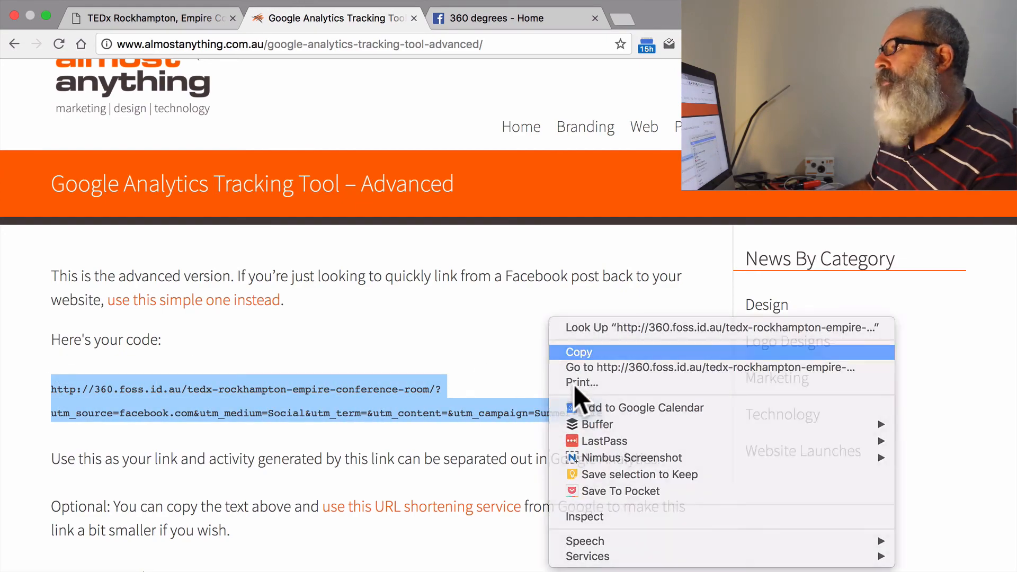
Switch to the 360 degrees Facebook page, start a new post and paste the tracking link to load its preview.
click(501, 15)
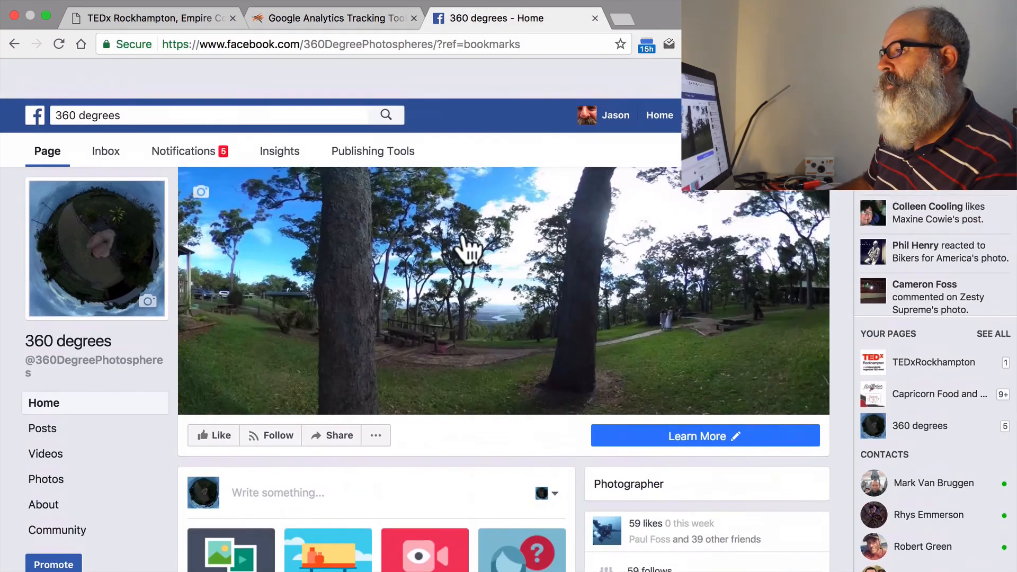
scroll(341, 374, down, 3)
click(290, 381)
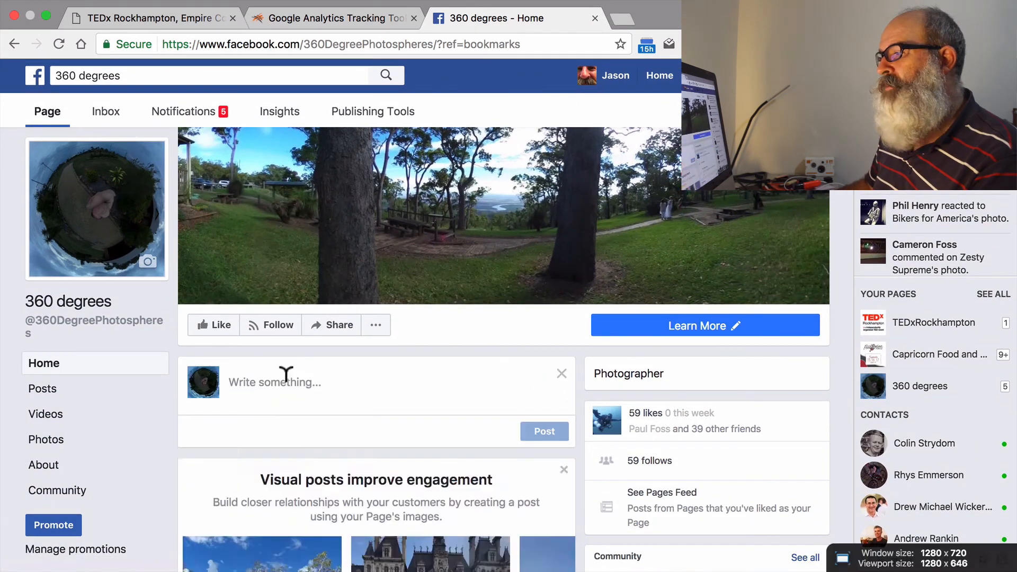
right_click(304, 380)
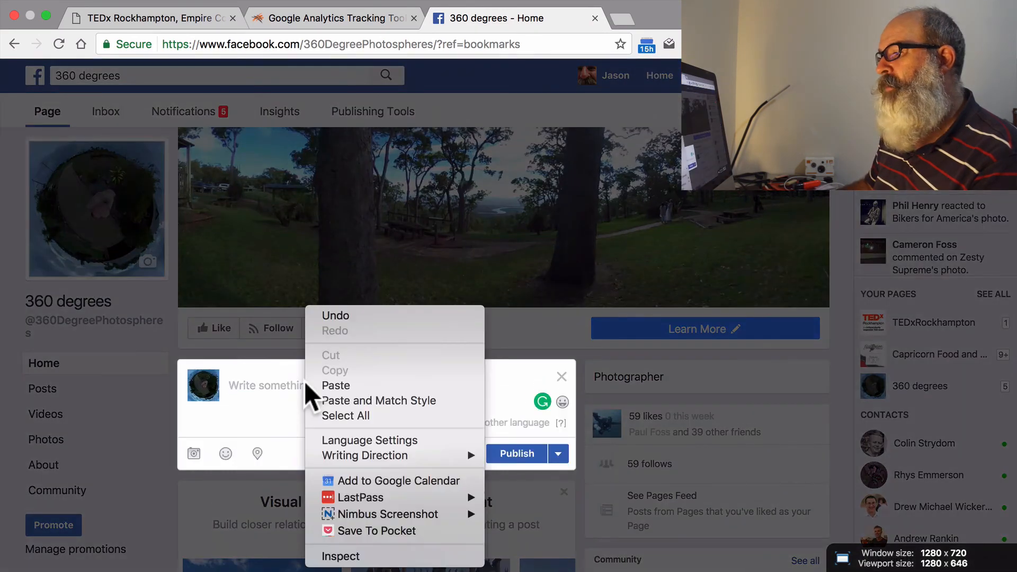
click(364, 383)
scroll(508, 355, down, 2)
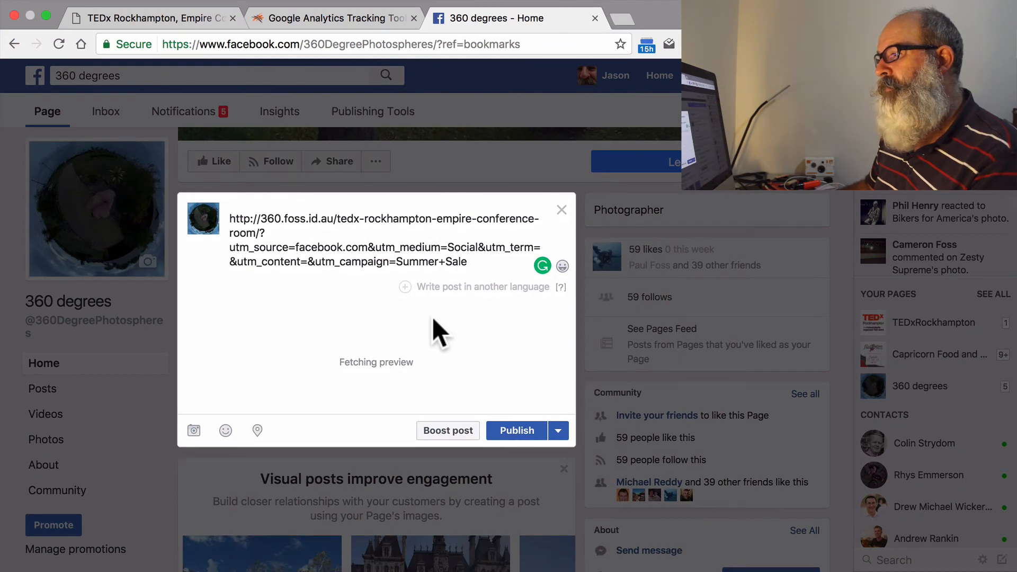
scroll(432, 317, down, 2)
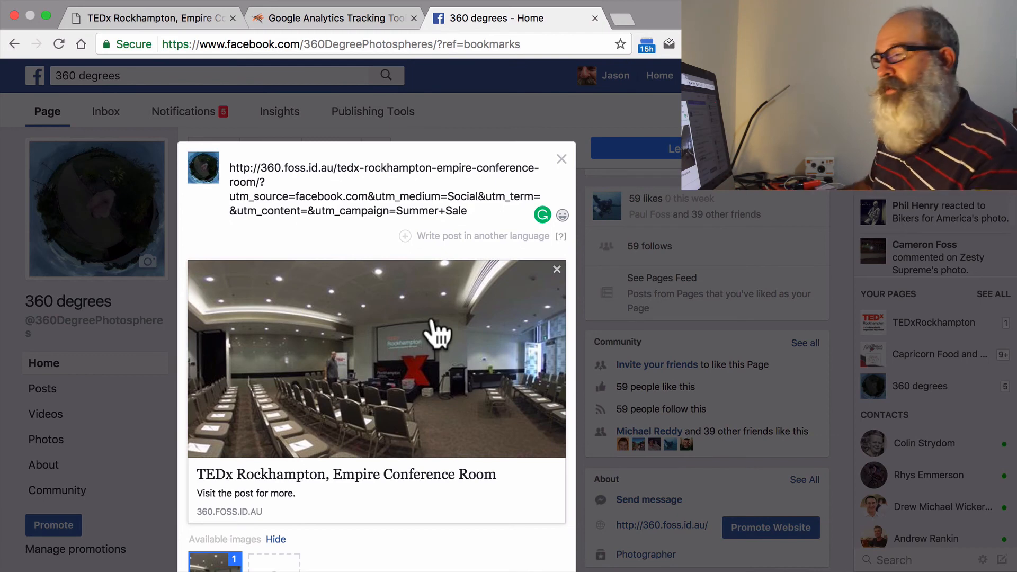
Replace the pasted link text in the post with a message starting with "Repla", keeping the link preview attached.
drag(474, 213, 233, 152)
text(Repla)
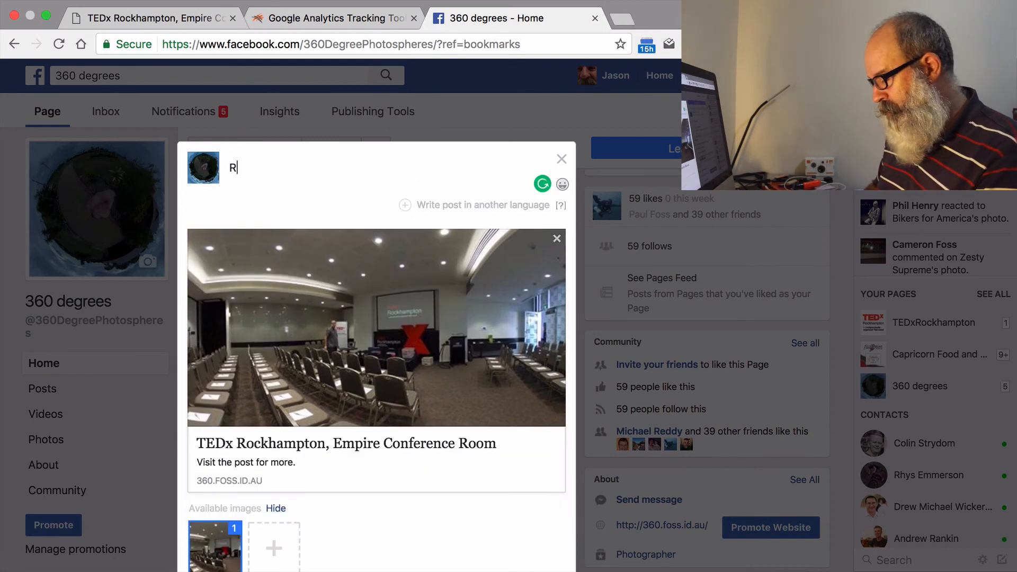